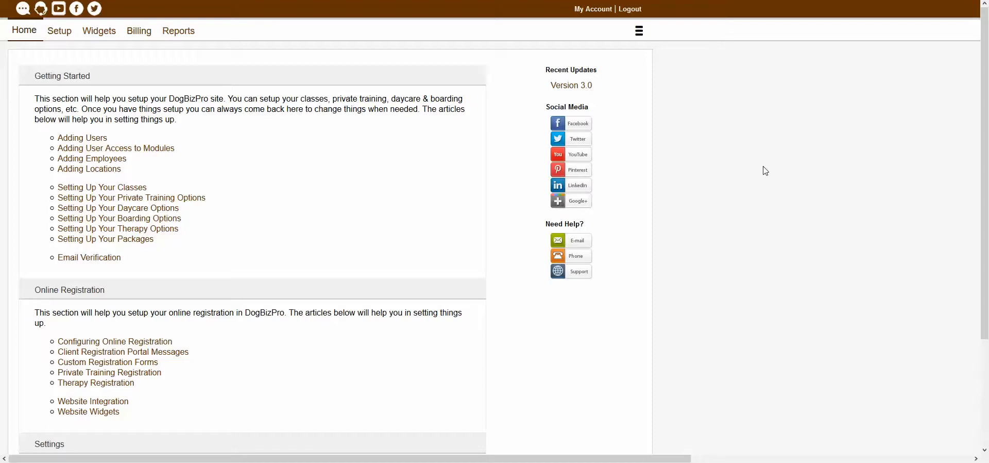
# Step: Switch to the Admin module and open the Packages setup page under Products & Services
pyautogui.click(638, 37)
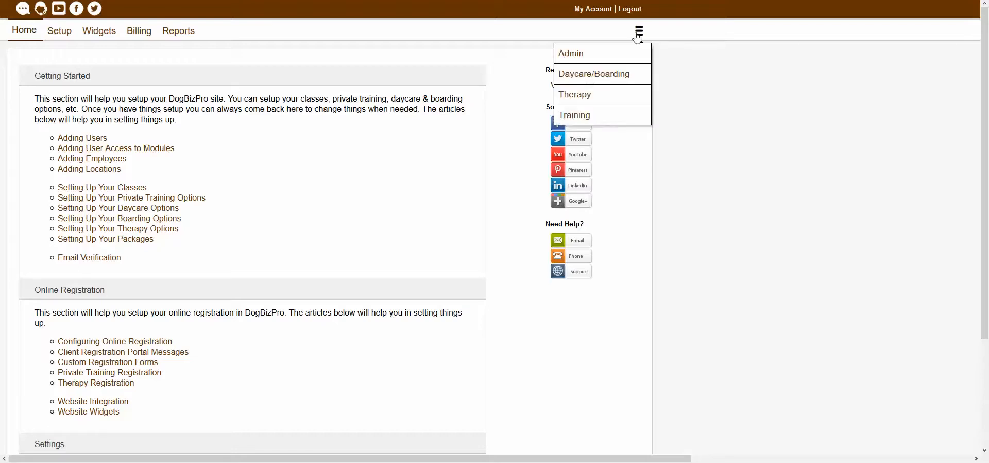
pyautogui.click(580, 57)
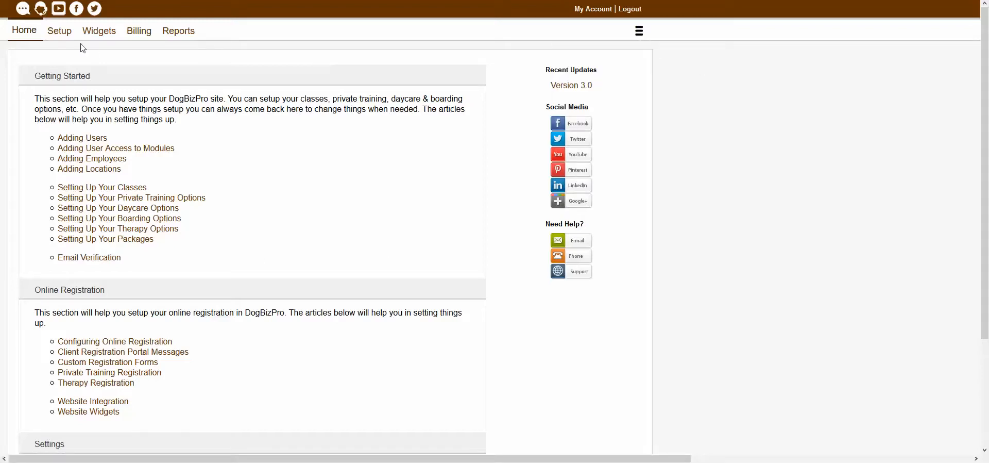
pyautogui.click(65, 37)
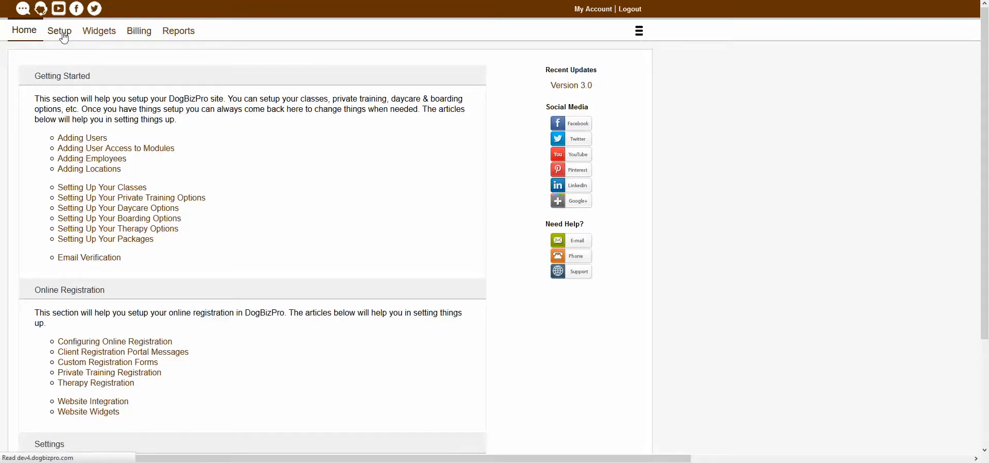
pyautogui.click(132, 63)
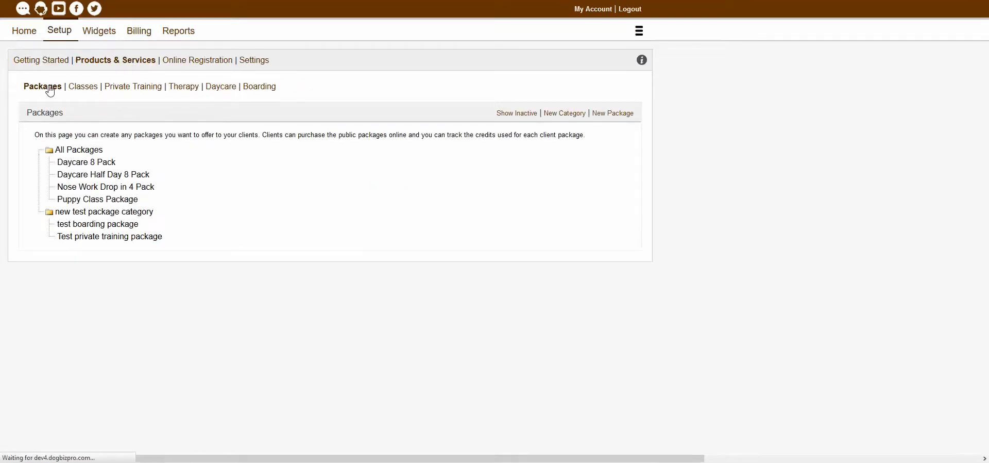
pyautogui.click(53, 89)
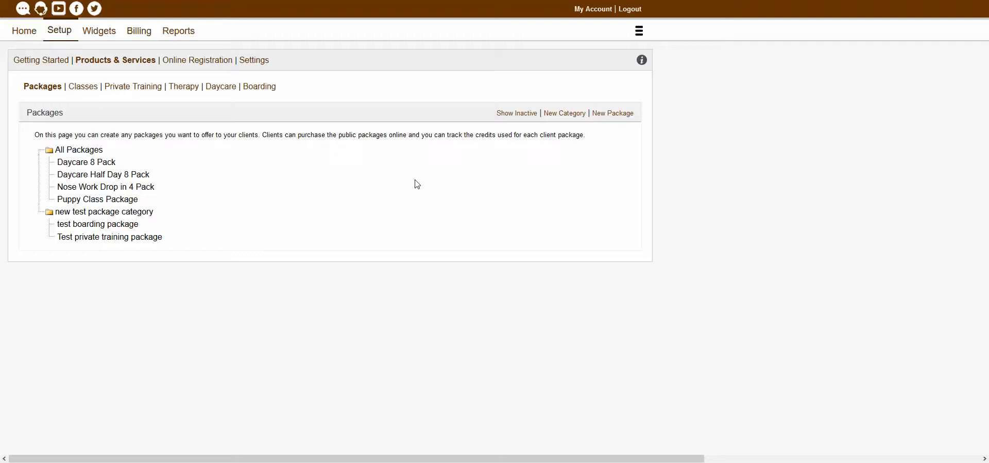
# Step: Examine the settings of the existing Daycare 8 Pack package and close it without changes
pyautogui.click(96, 163)
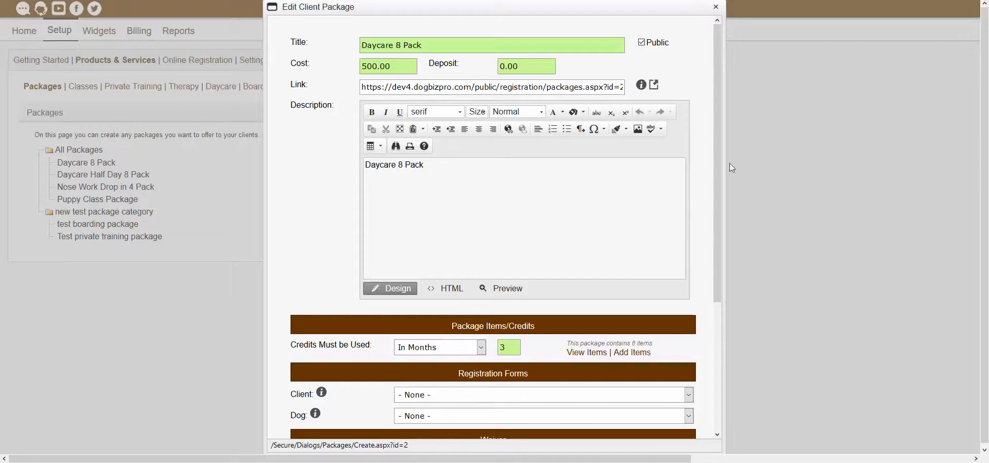
pyautogui.click(716, 7)
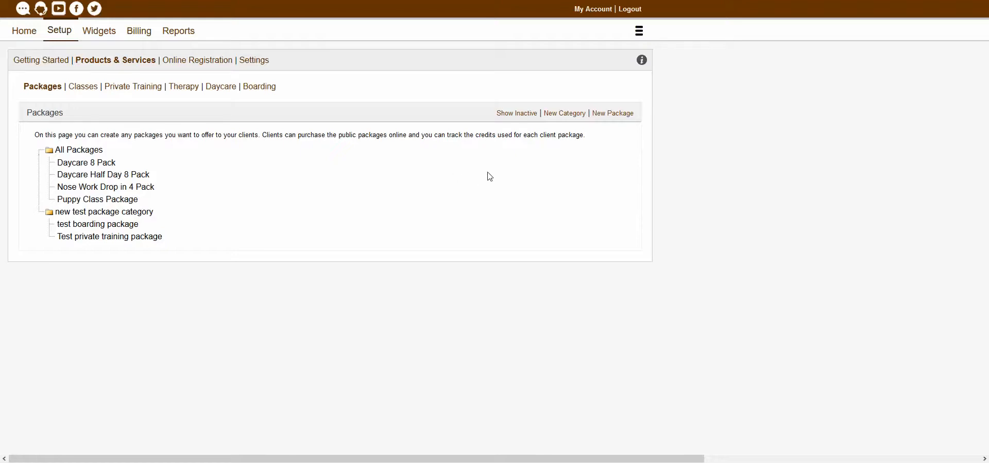
# Step: Create a package category without a parent, titled "Private Training Packages", with the description "test example description", and save it
pyautogui.click(575, 114)
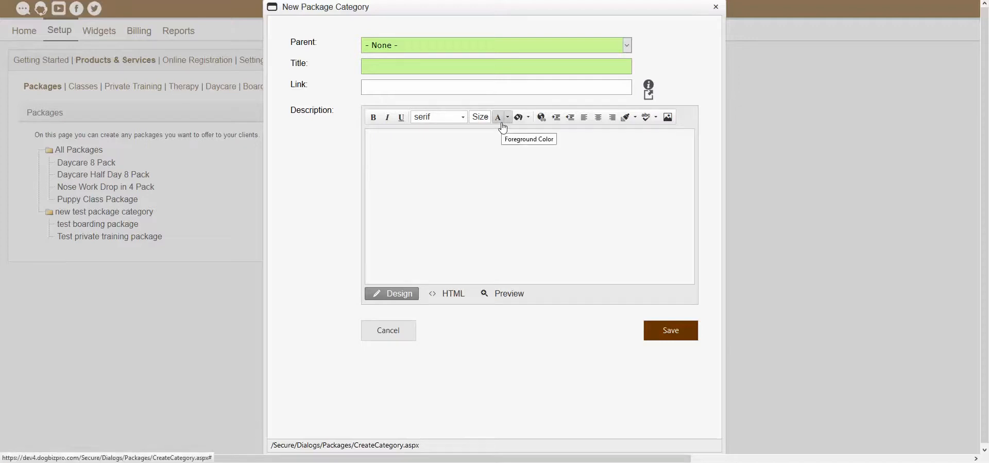
pyautogui.click(505, 49)
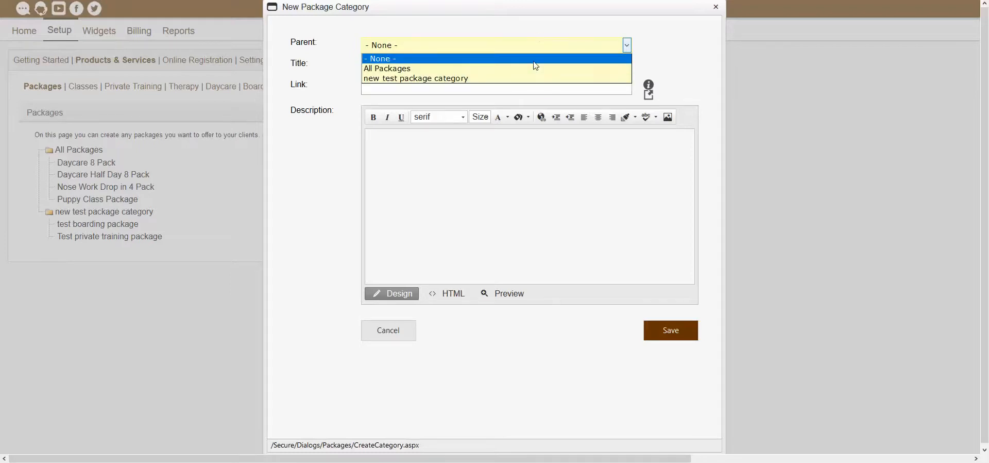
pyautogui.click(481, 28)
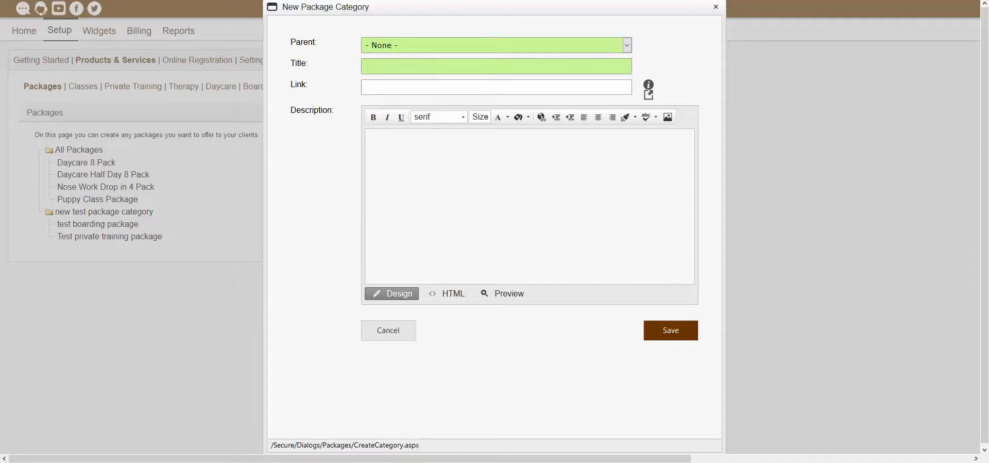
pyautogui.click(560, 68)
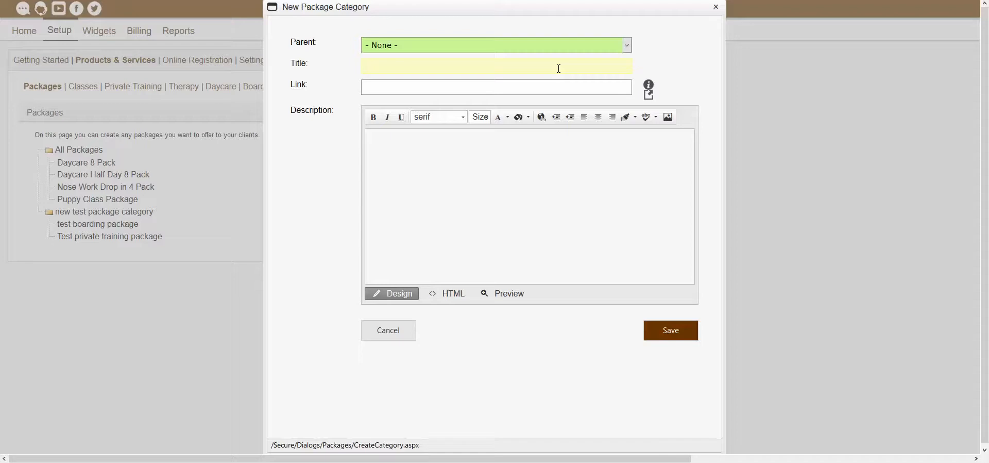
pyautogui.write('Pri')
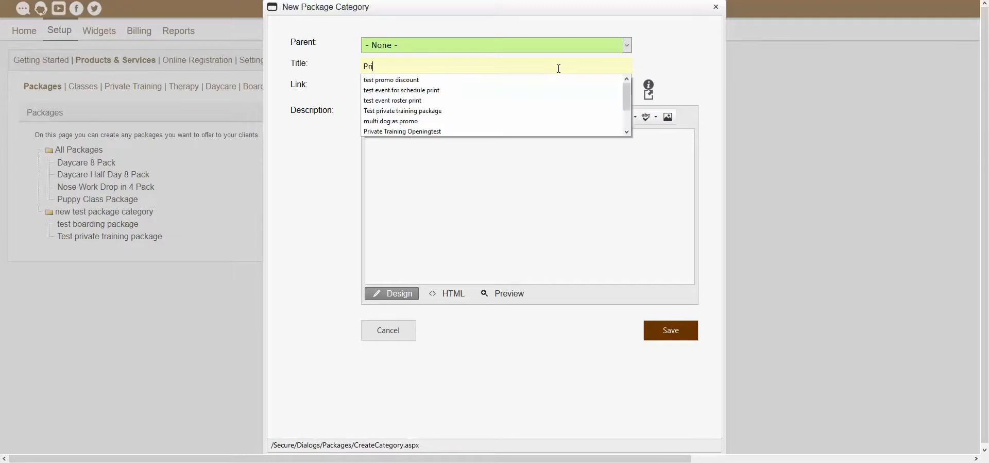
pyautogui.write('vate Training Packages')
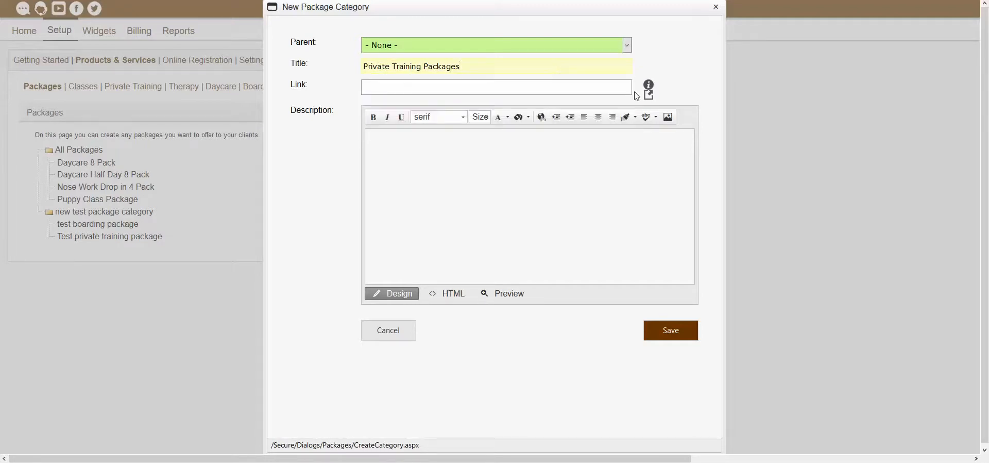
pyautogui.click(684, 76)
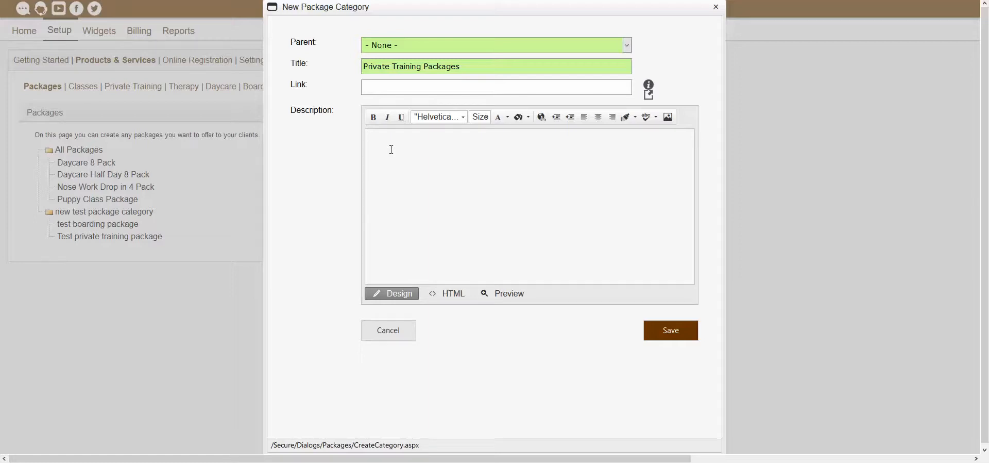
pyautogui.write('test example description')
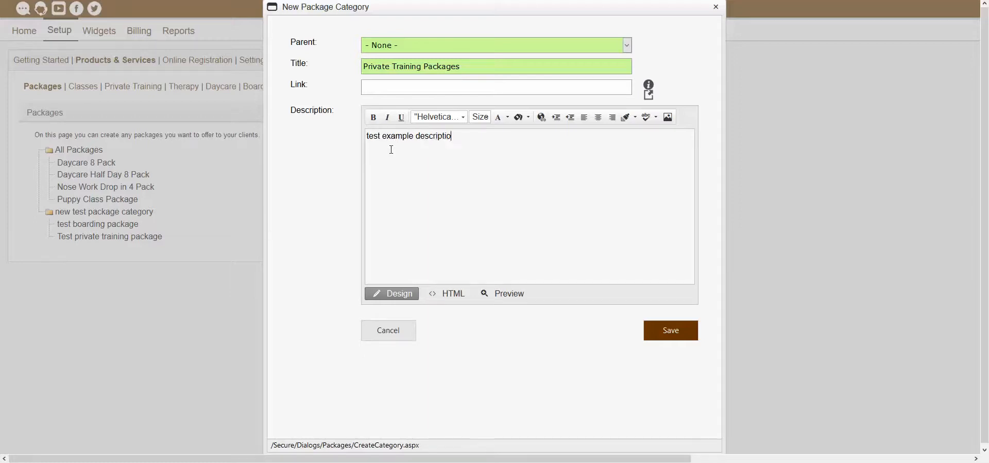
pyautogui.click(671, 331)
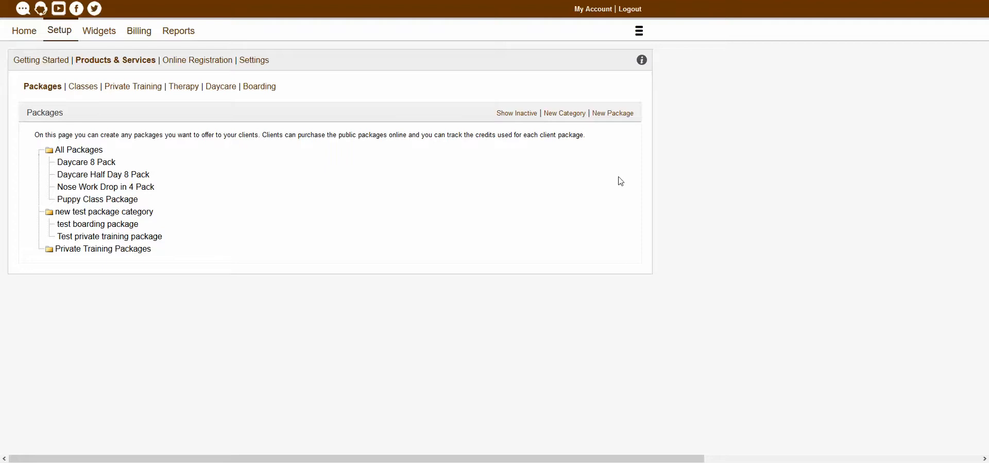
# Step: Start a new client package titled "Test example package" and mark it as public
pyautogui.click(624, 118)
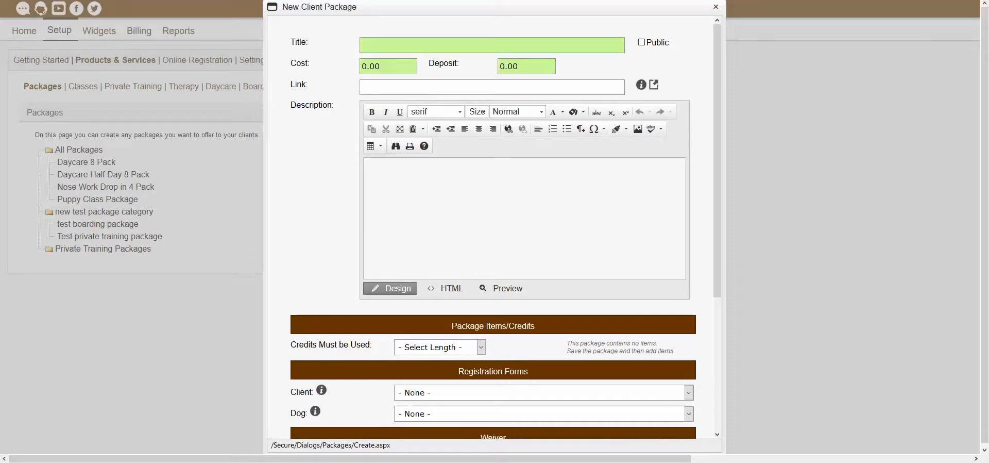
pyautogui.click(501, 49)
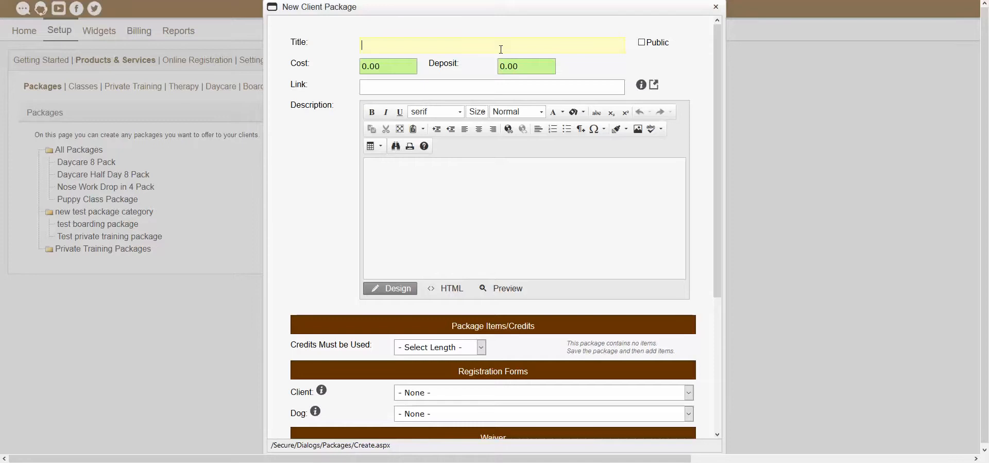
pyautogui.write('Test example package')
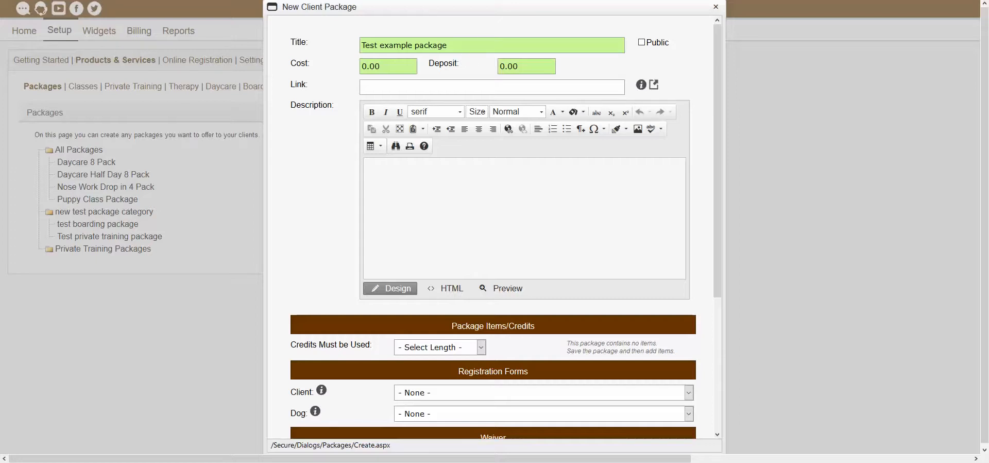
pyautogui.click(643, 44)
pyautogui.click(643, 44)
pyautogui.click(642, 43)
# Step: Set the new package's cost to 50.00 and its deposit to 10.00
pyautogui.click(362, 66)
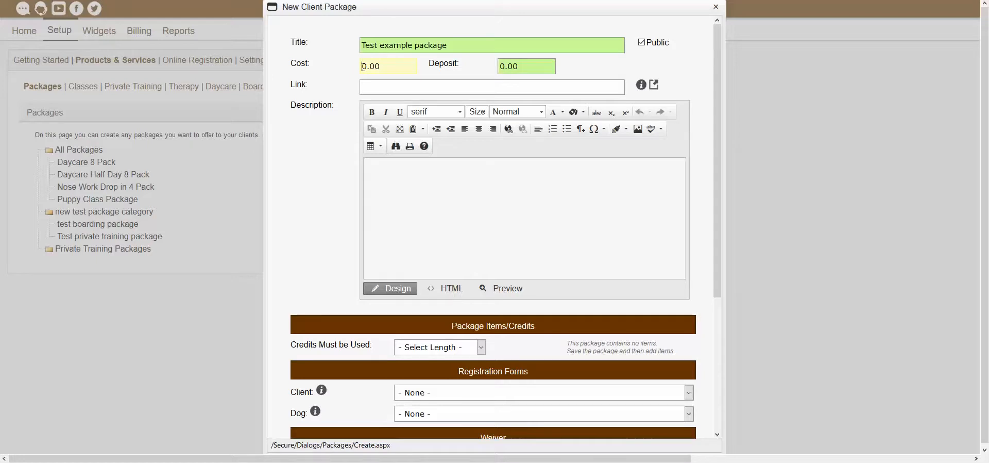
pyautogui.write('5')
pyautogui.click(463, 75)
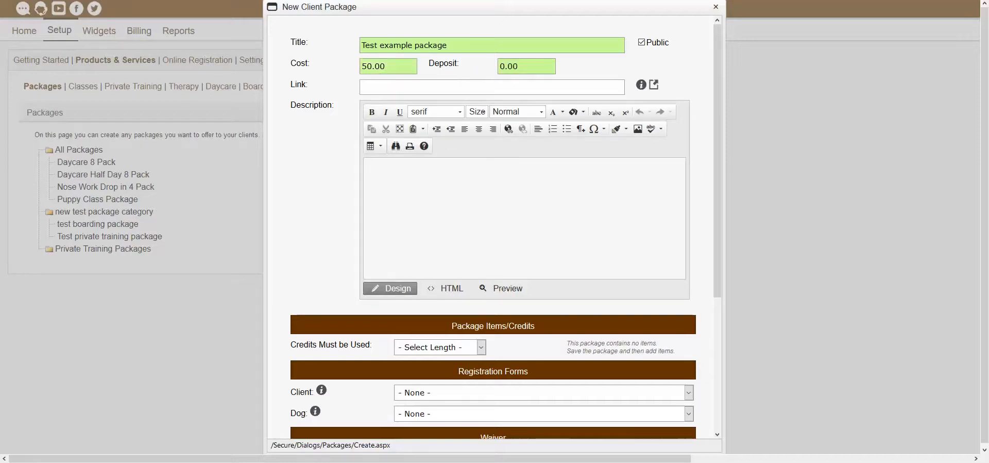
pyautogui.click(499, 66)
pyautogui.write('1')
pyautogui.click(590, 69)
# Step: Enter "test add extra information" as the new package's description
pyautogui.scroll(-4, 665, 207)
pyautogui.scroll(4, 654, 351)
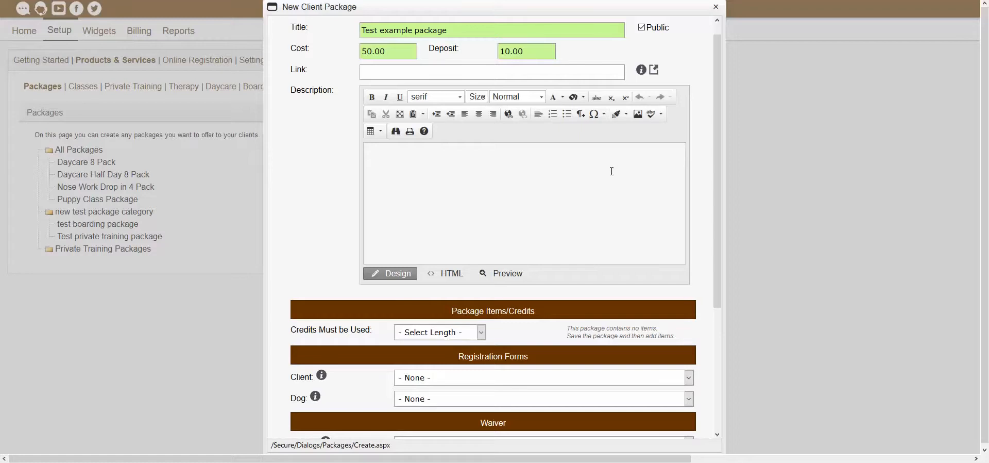
pyautogui.click(588, 181)
pyautogui.write('test add extra information')
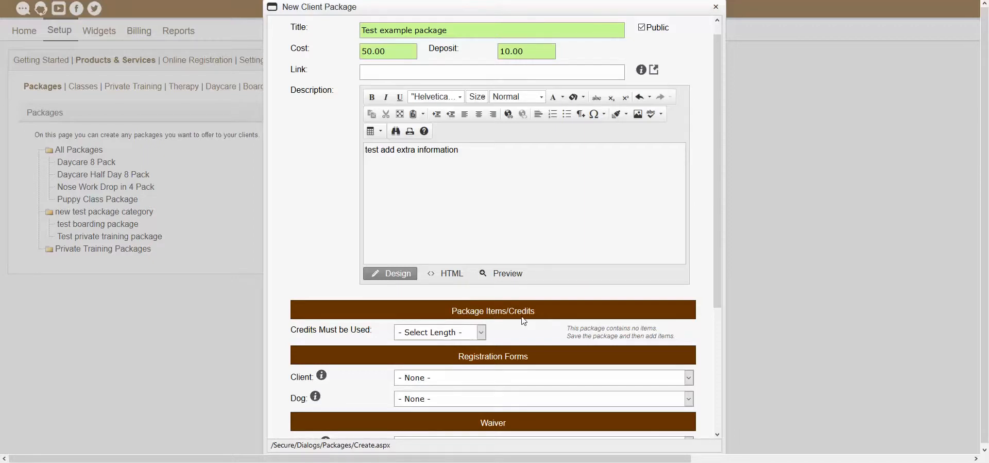
# Step: Require the package credits to be used within 6 months
pyautogui.click(438, 338)
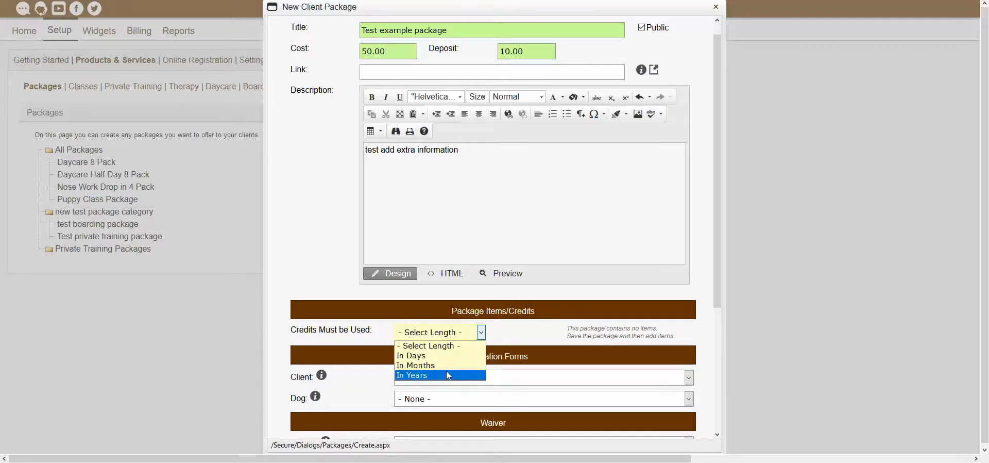
pyautogui.click(468, 336)
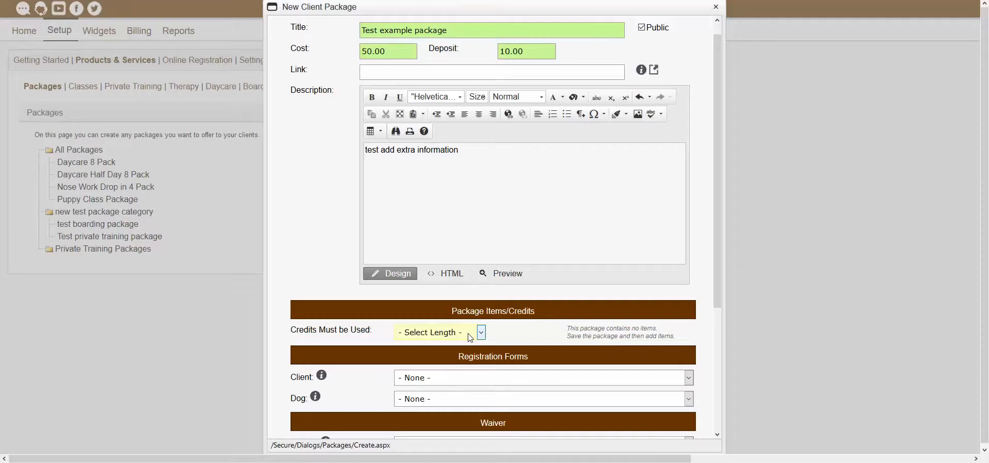
pyautogui.click(470, 337)
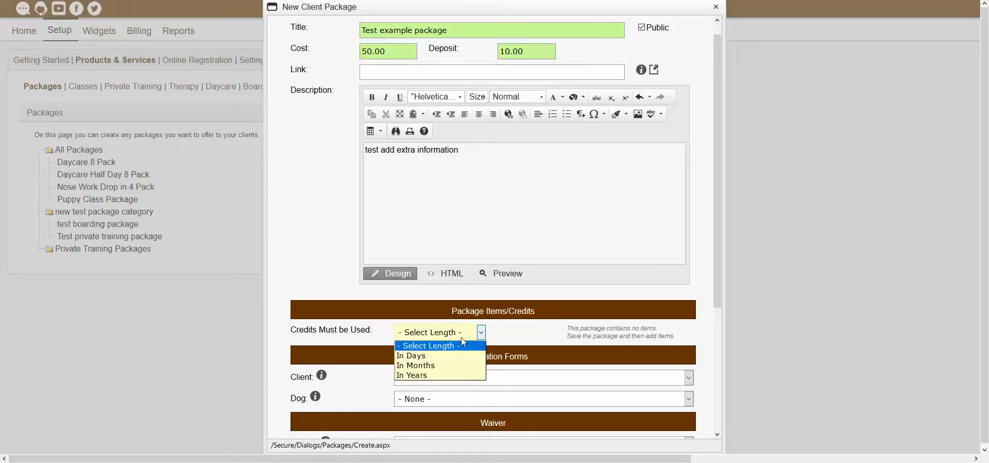
pyautogui.click(438, 366)
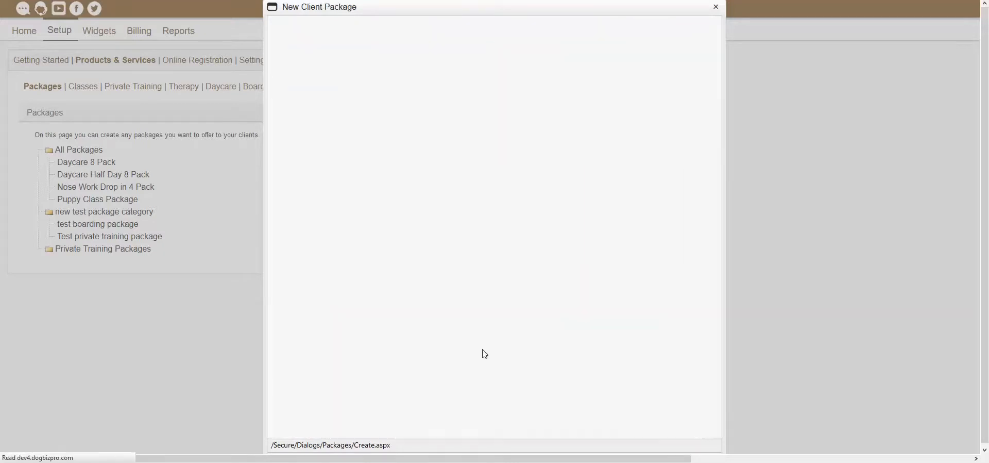
pyautogui.click(513, 348)
pyautogui.write('6')
pyautogui.click(546, 335)
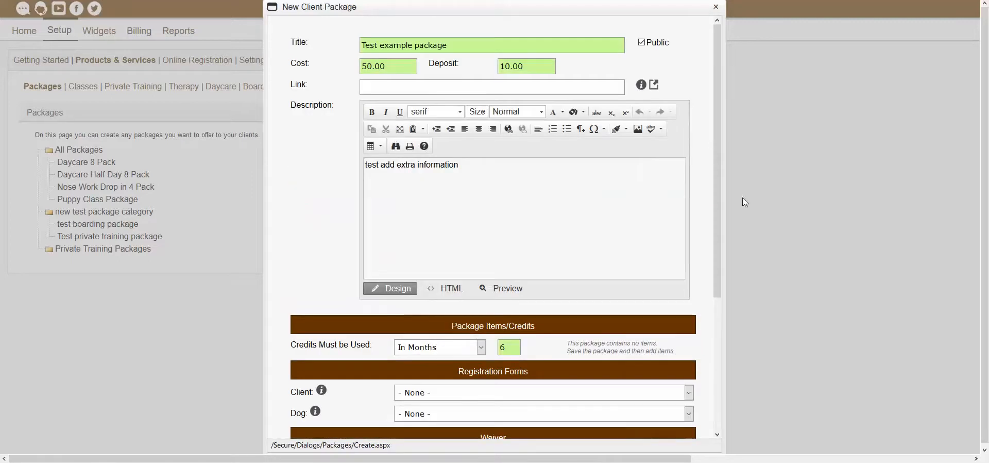
# Step: Assign "Test client form" as the client registration form and "test dog form" as the dog registration form
pyautogui.scroll(-3, 554, 208)
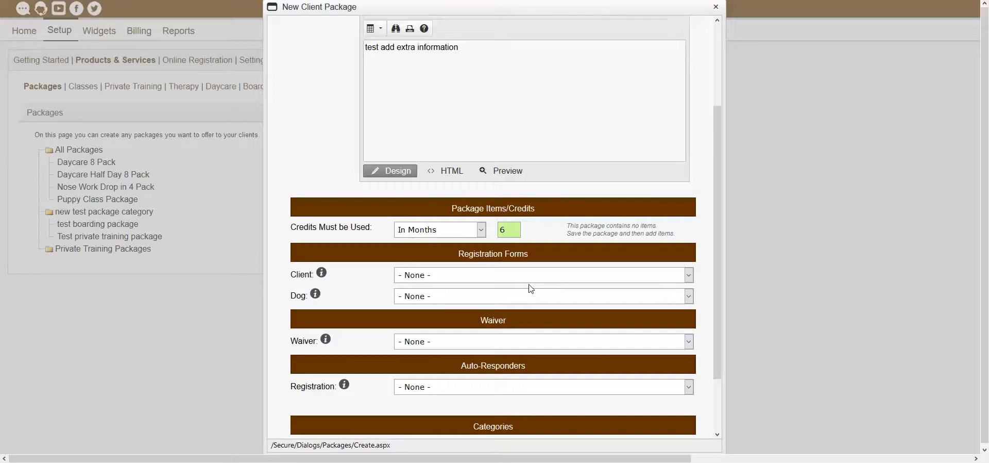
pyautogui.click(447, 277)
pyautogui.click(447, 298)
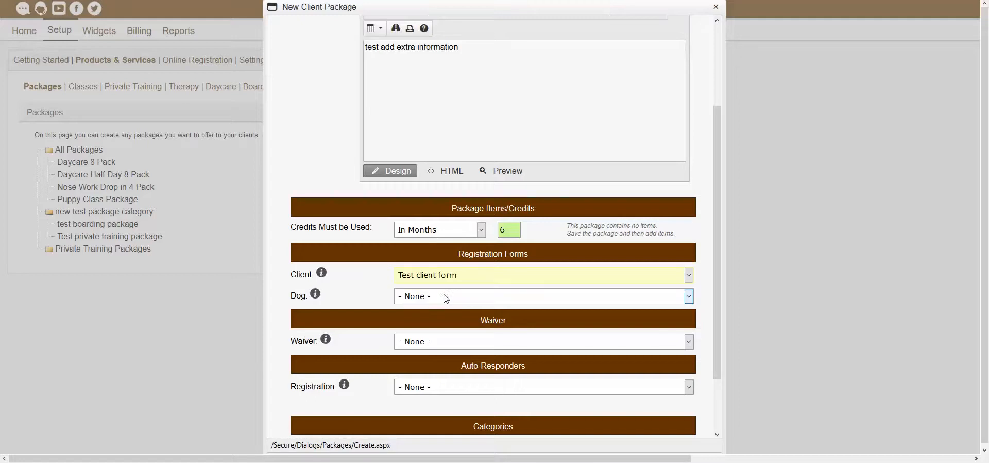
pyautogui.click(427, 298)
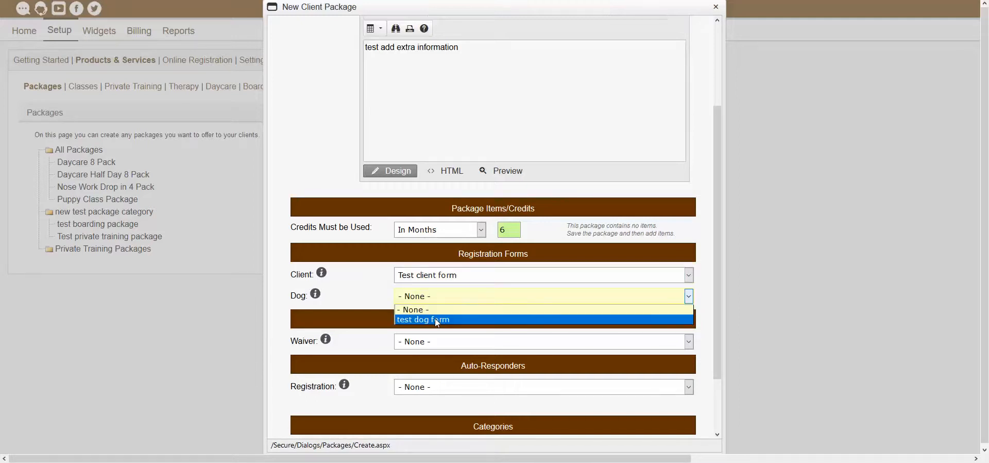
pyautogui.click(435, 317)
pyautogui.click(543, 310)
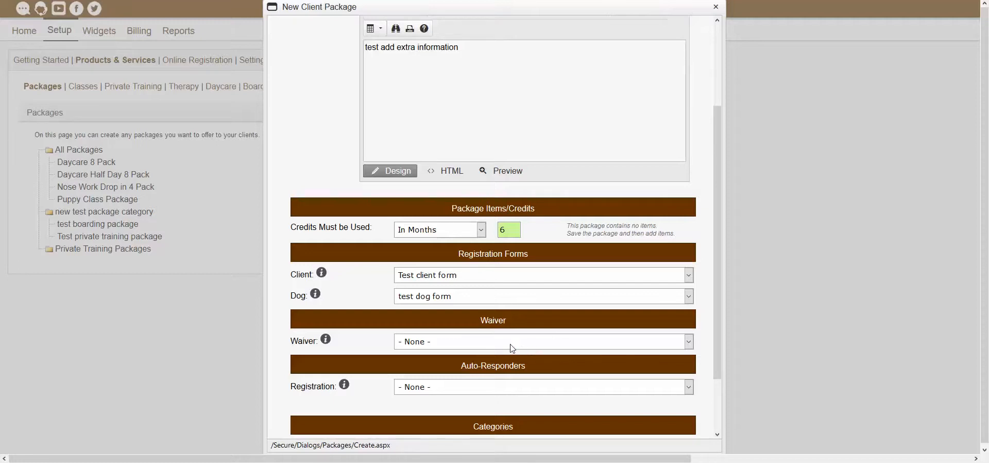
# Step: Assign the General Waiver and the "test package auto-responder" registration auto-responder to the package
pyautogui.click(492, 342)
pyautogui.click(446, 365)
pyautogui.click(368, 341)
pyautogui.click(429, 391)
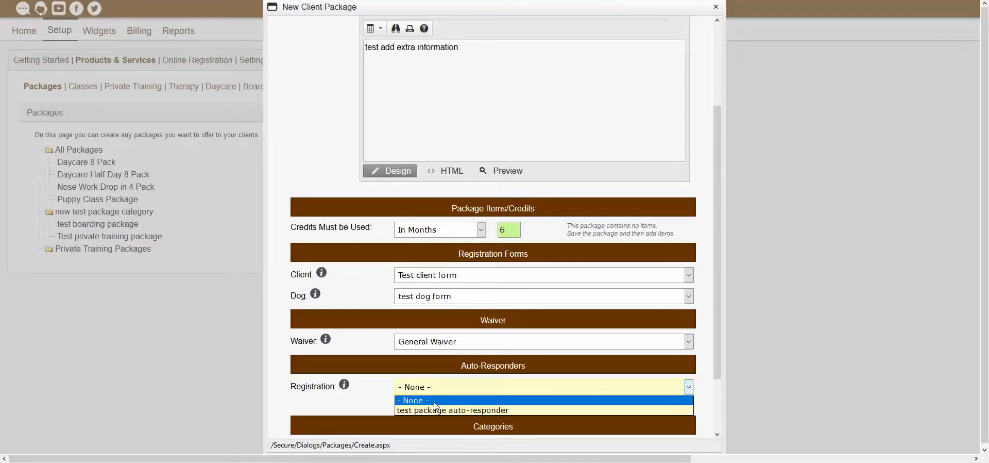
pyautogui.click(440, 410)
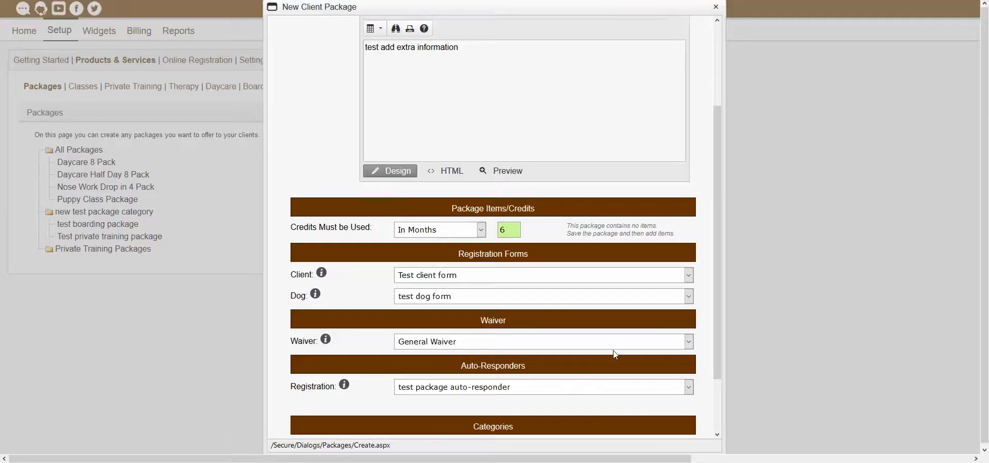
# Step: Place the package in the Private Training Packages category and save it
pyautogui.scroll(-1, 614, 351)
pyautogui.scroll(-1, 513, 319)
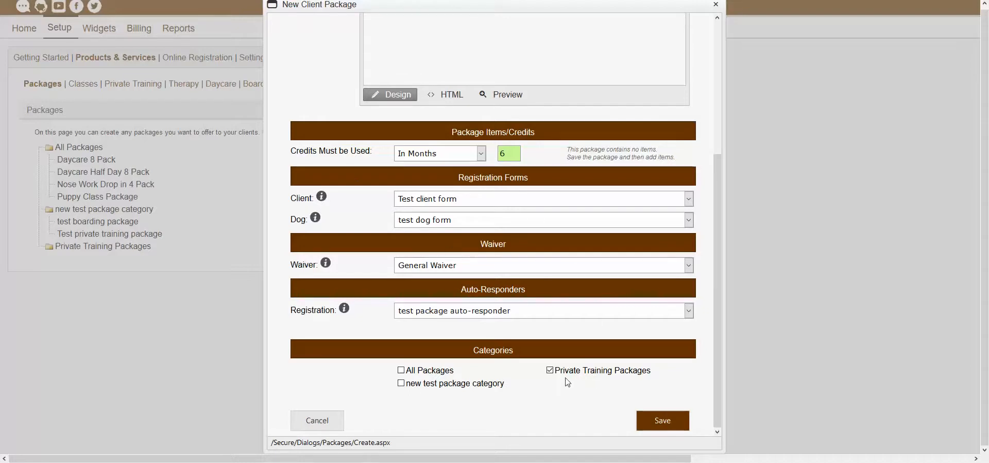
pyautogui.click(669, 425)
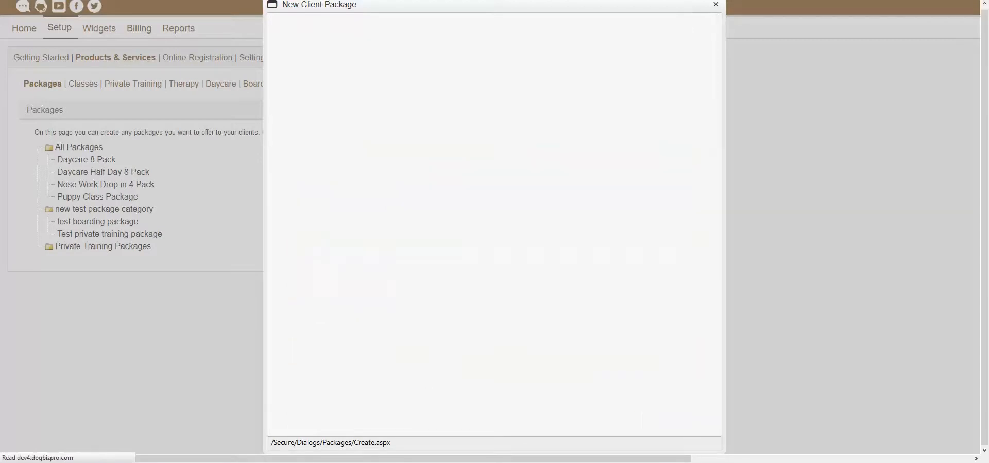